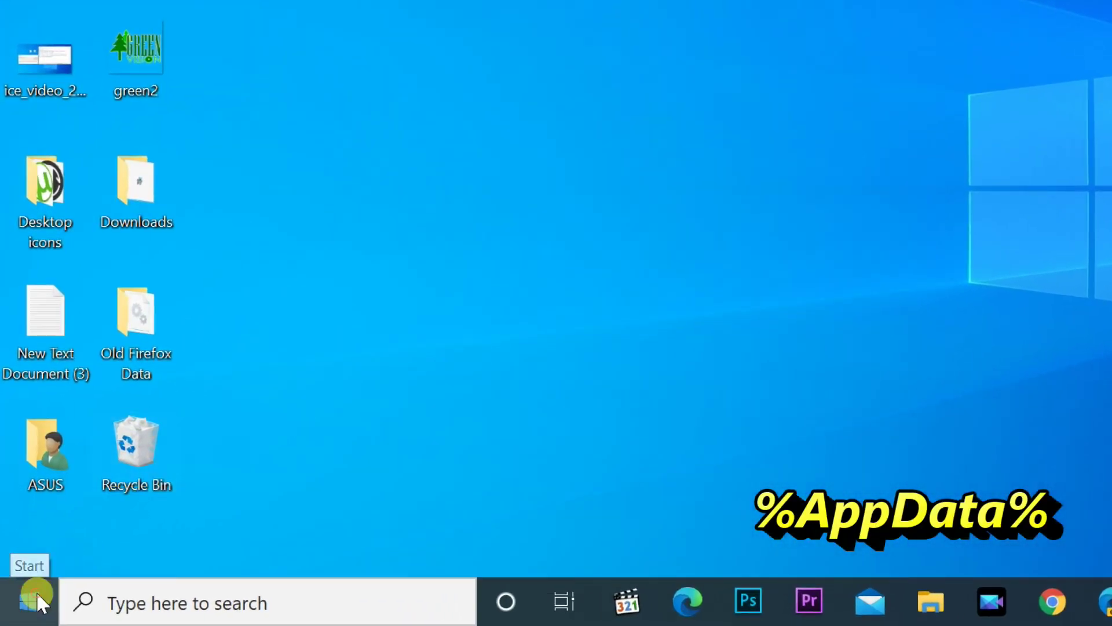
Open the roaming application data folder by running %appdata% from the Run dialog.
right_click(36, 593)
click(96, 474)
text(%appda)
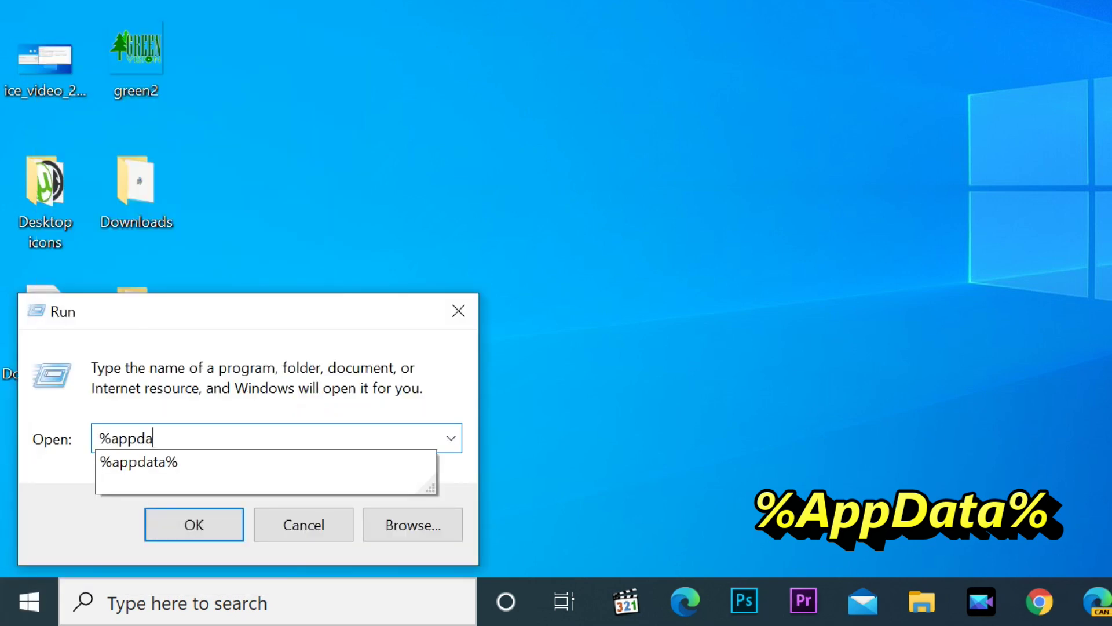
text(ta%)
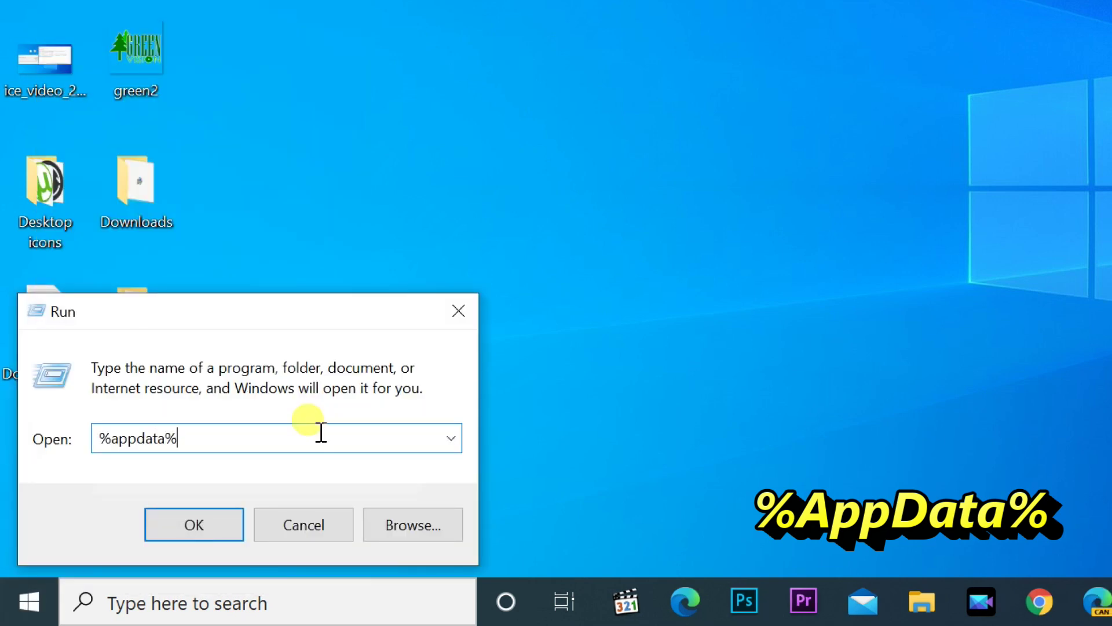
click(194, 524)
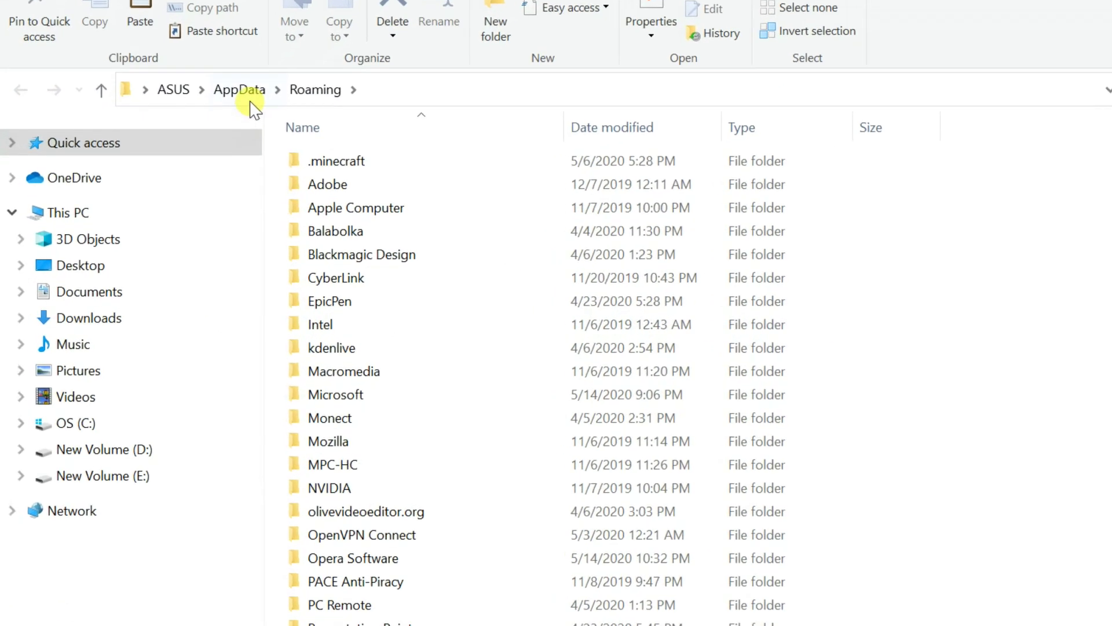
Go up to the AppData folder and open its Local > Google > Chrome subfolder.
click(266, 64)
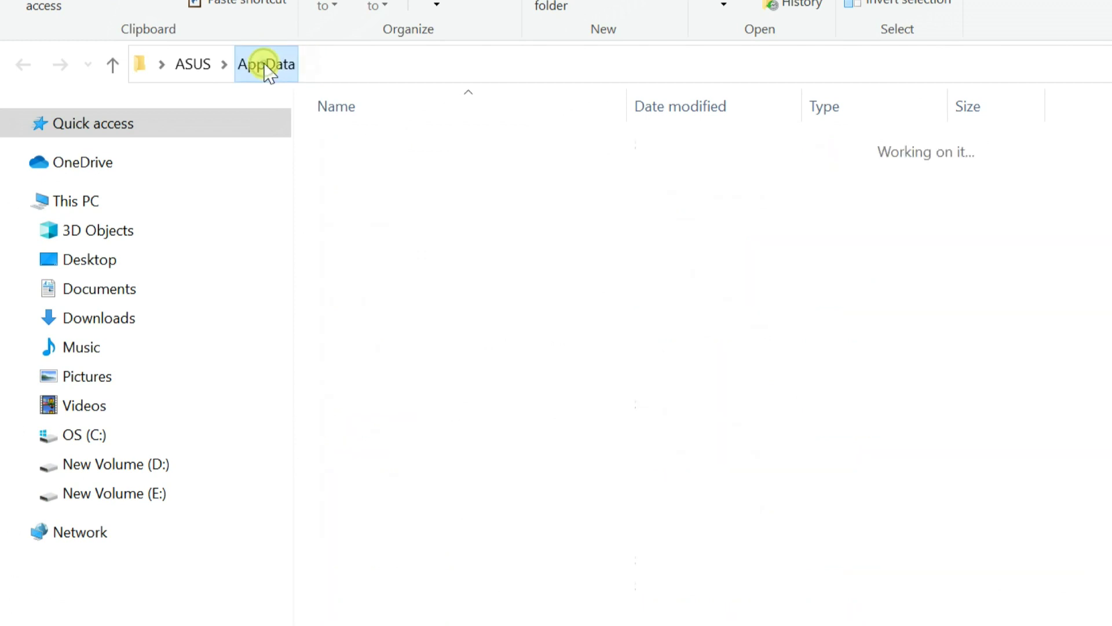
click(358, 143)
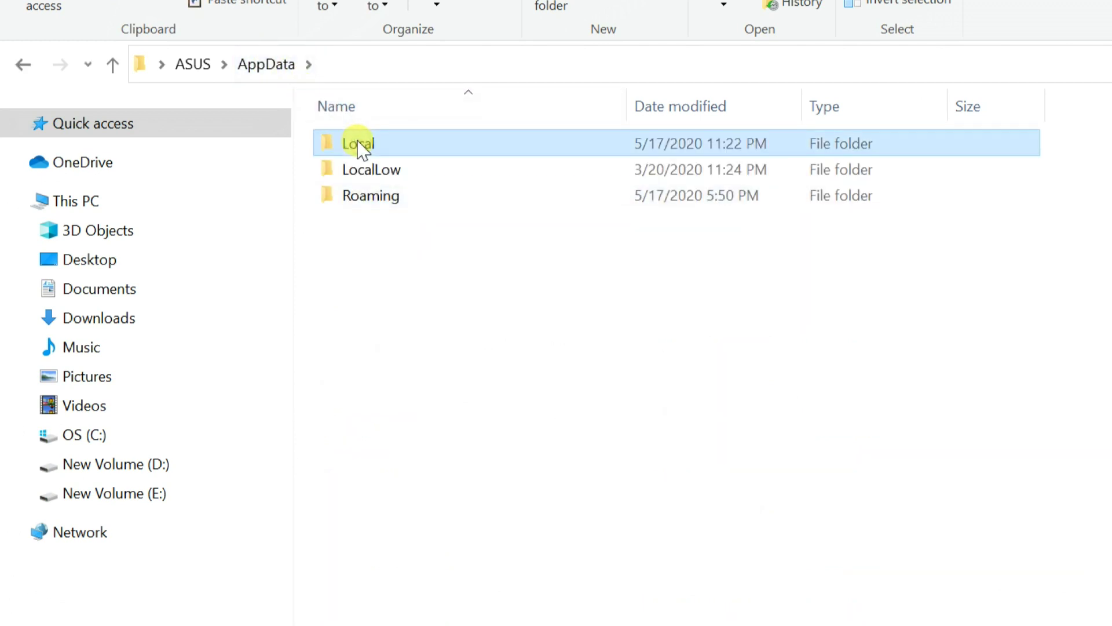
double_click(358, 143)
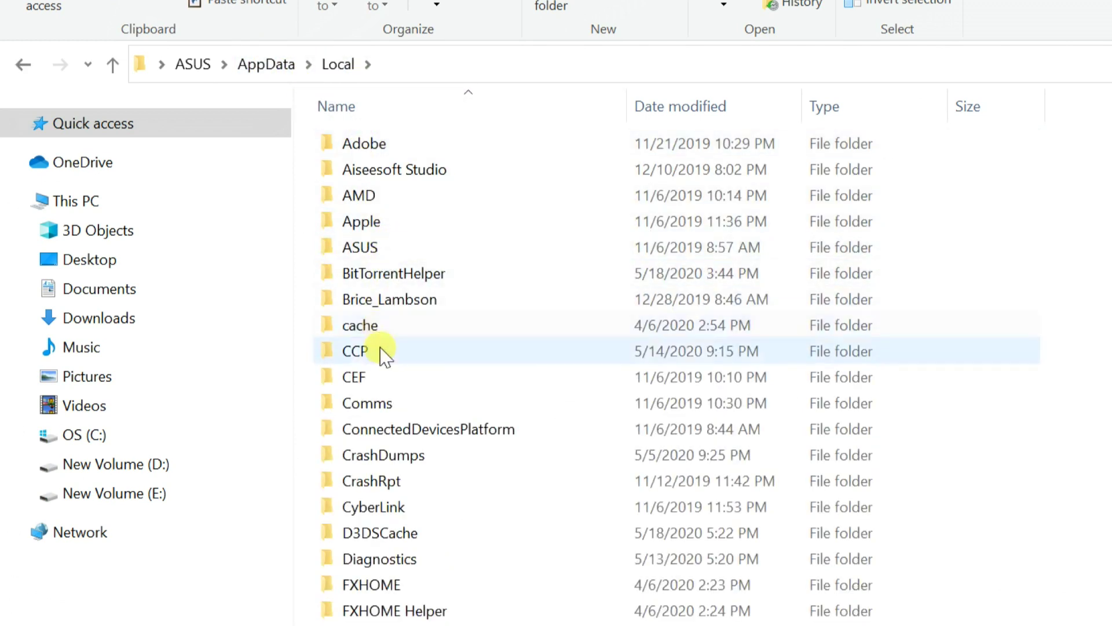
scroll(385, 412, down, 3)
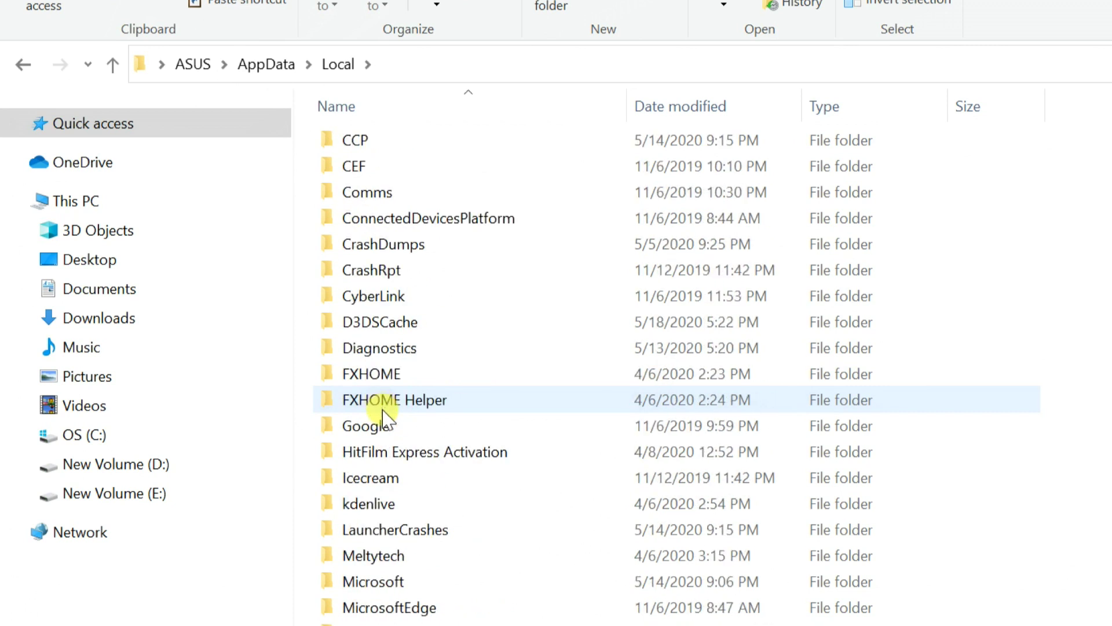
double_click(368, 427)
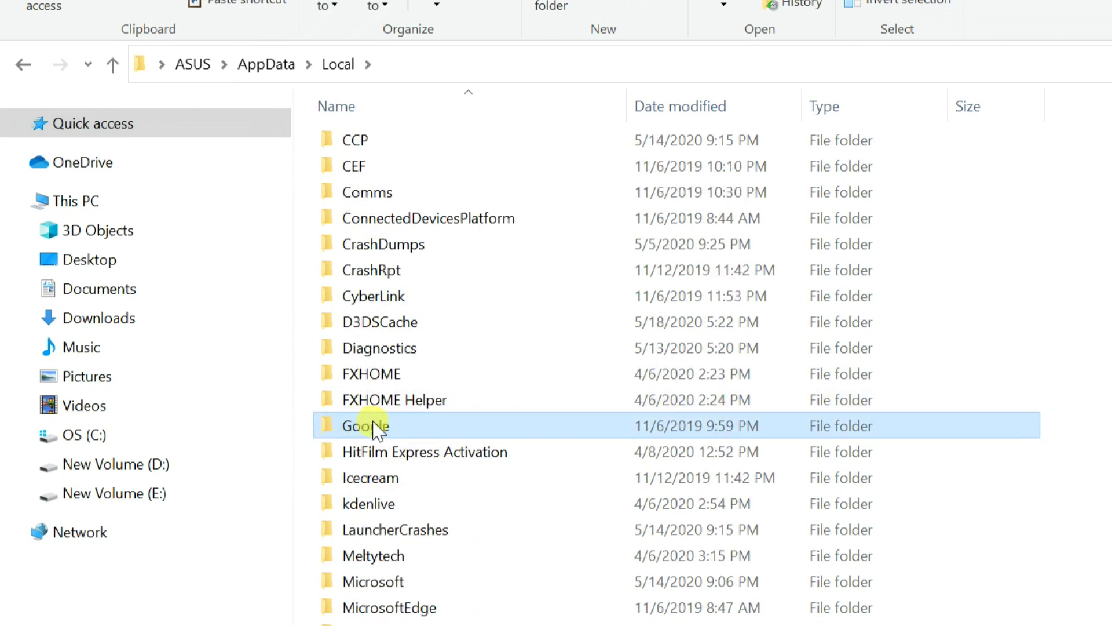
double_click(356, 151)
Copy the User Data folder from the Chrome folder and close the window.
click(351, 152)
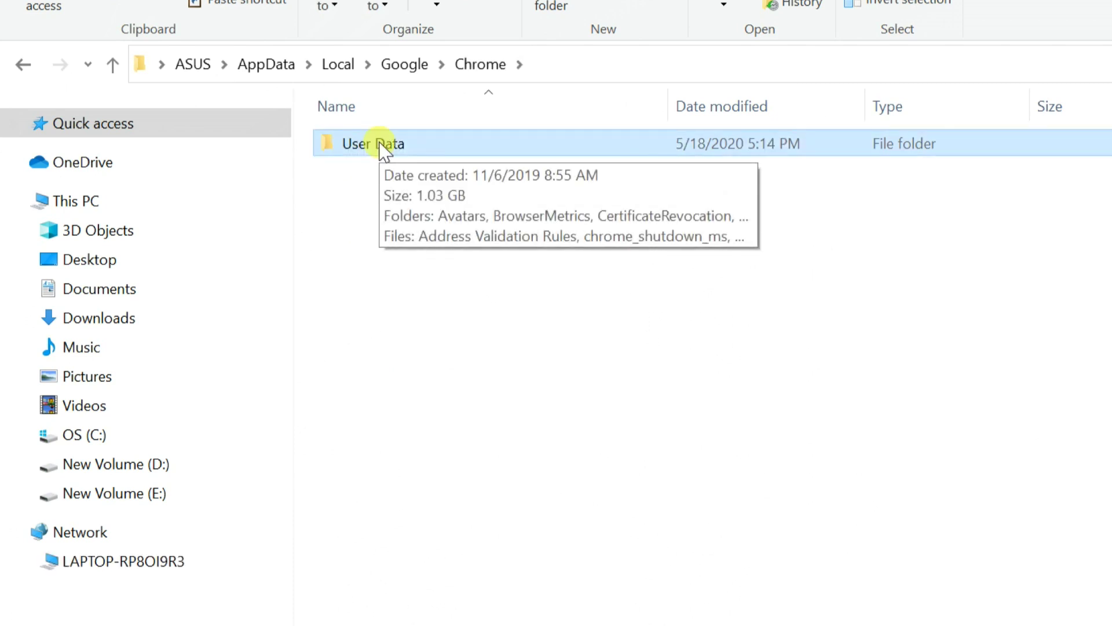
right_click(377, 146)
right_click(354, 144)
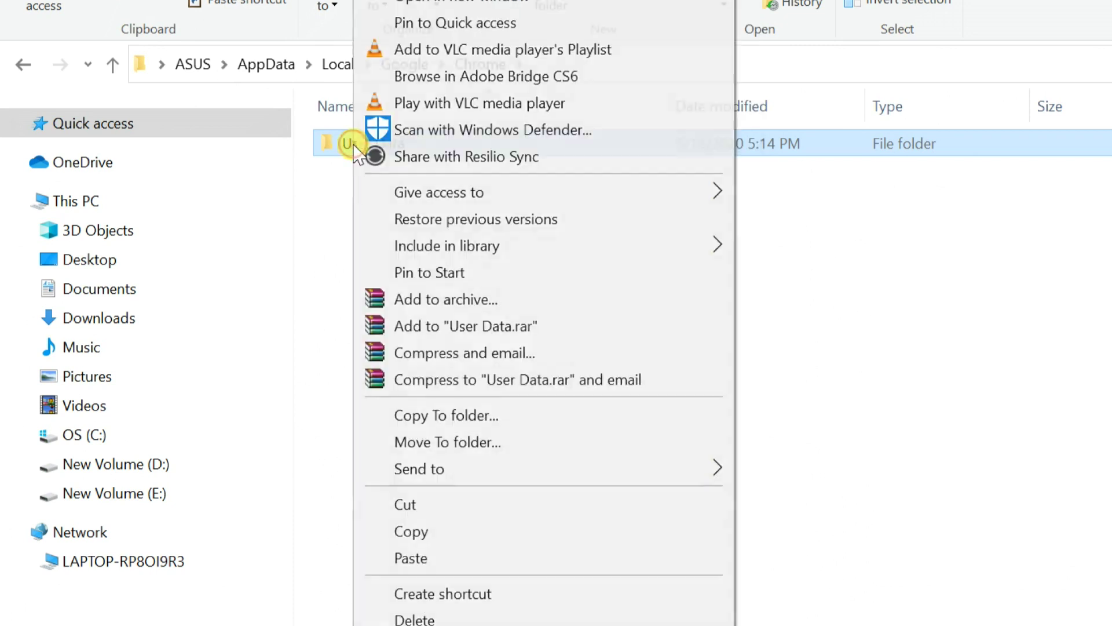
click(413, 536)
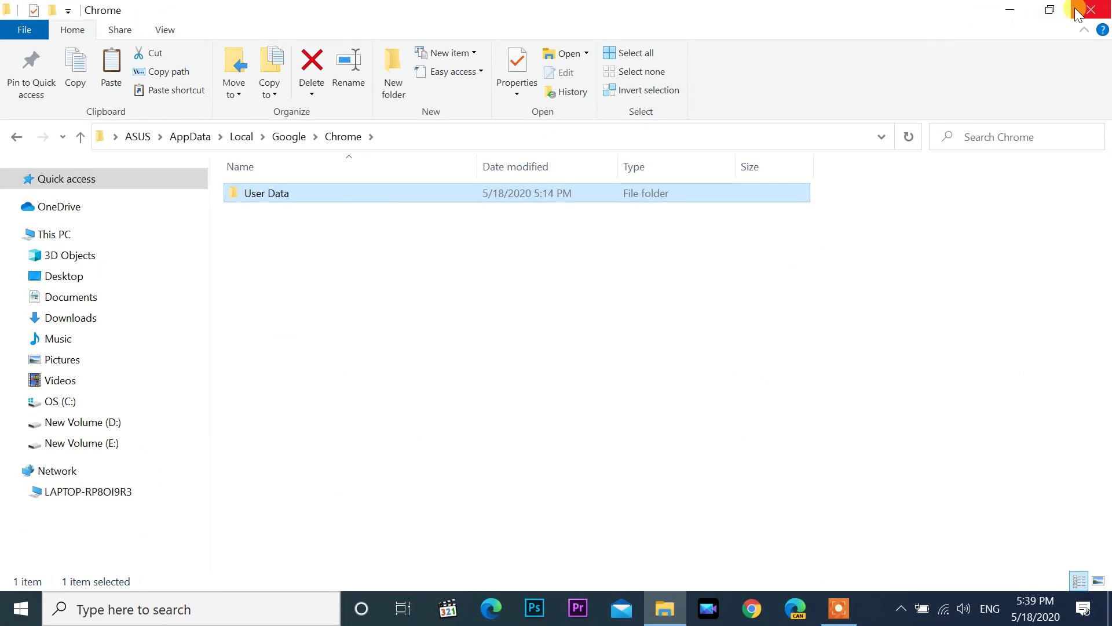
click(1089, 10)
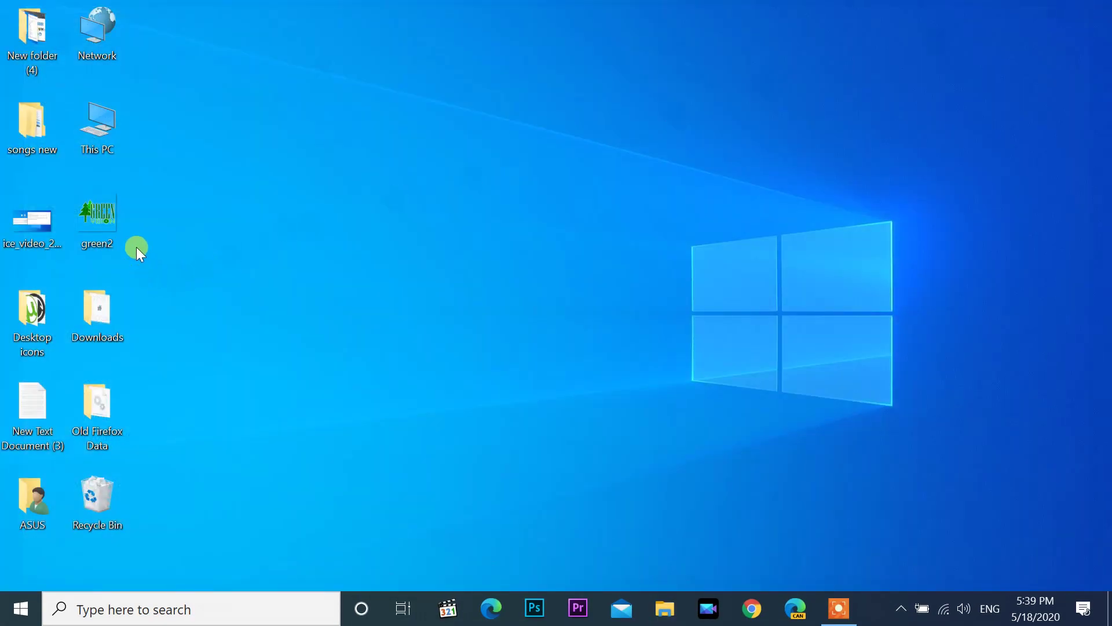
Open This PC and paste the copied User Data folder into the New Volume (E:) drive.
double_click(97, 138)
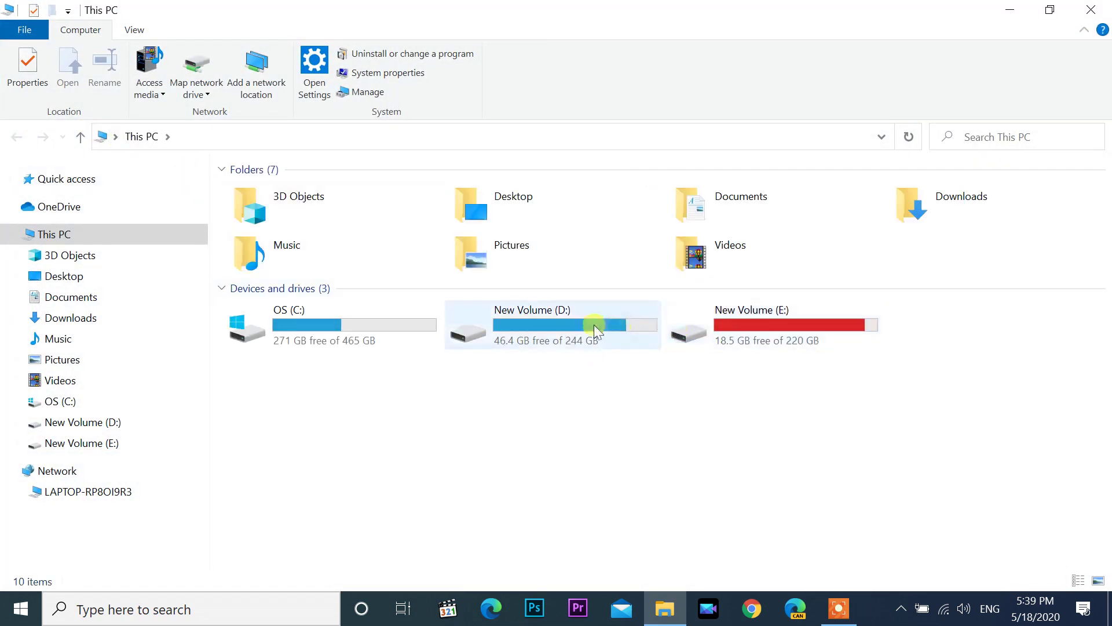
click(717, 341)
double_click(717, 341)
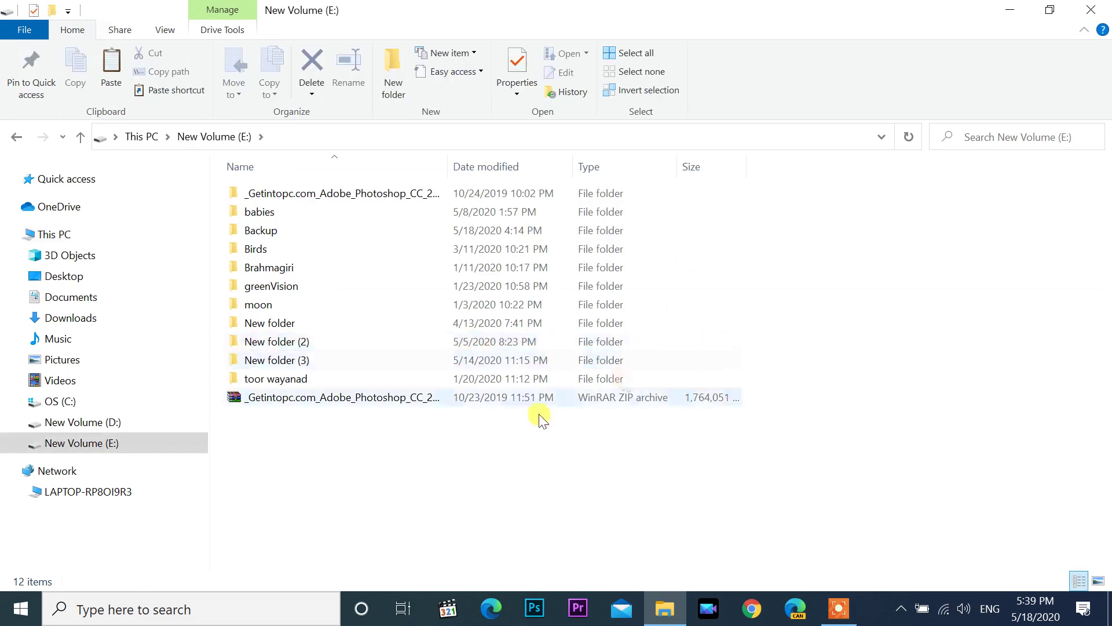
right_click(283, 453)
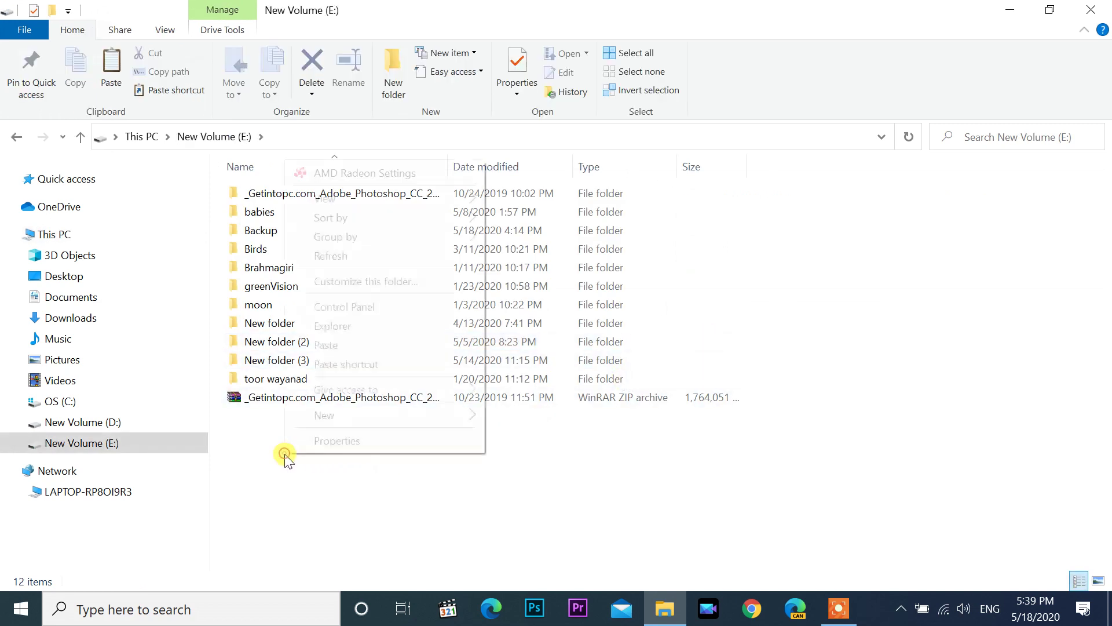
click(326, 348)
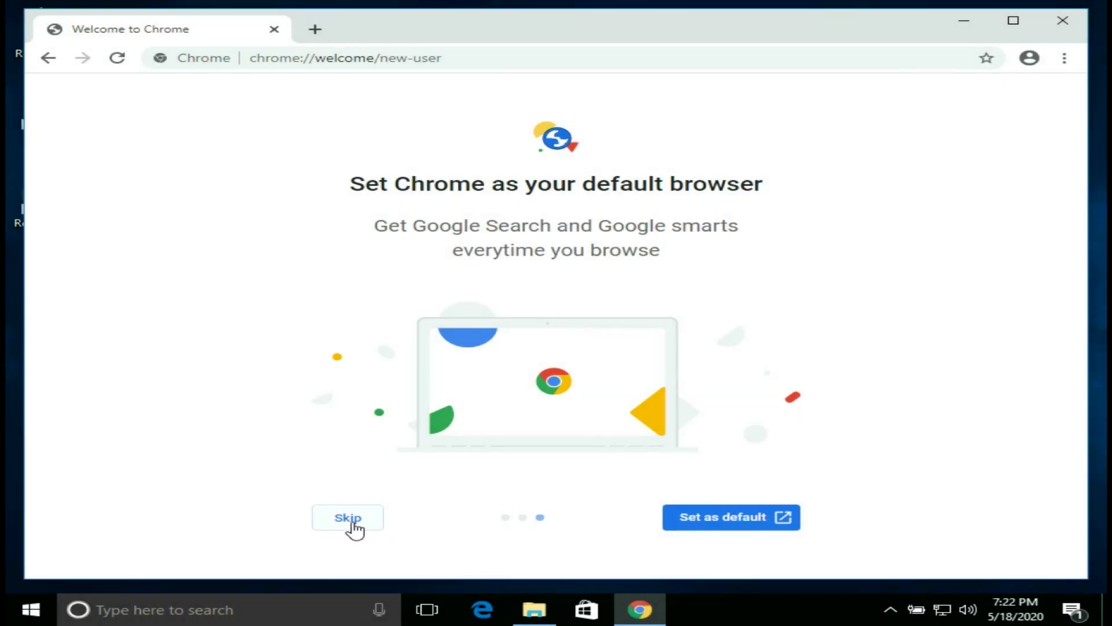
On the other computer, skip making Chrome the default browser and decline signing in for sync.
click(349, 518)
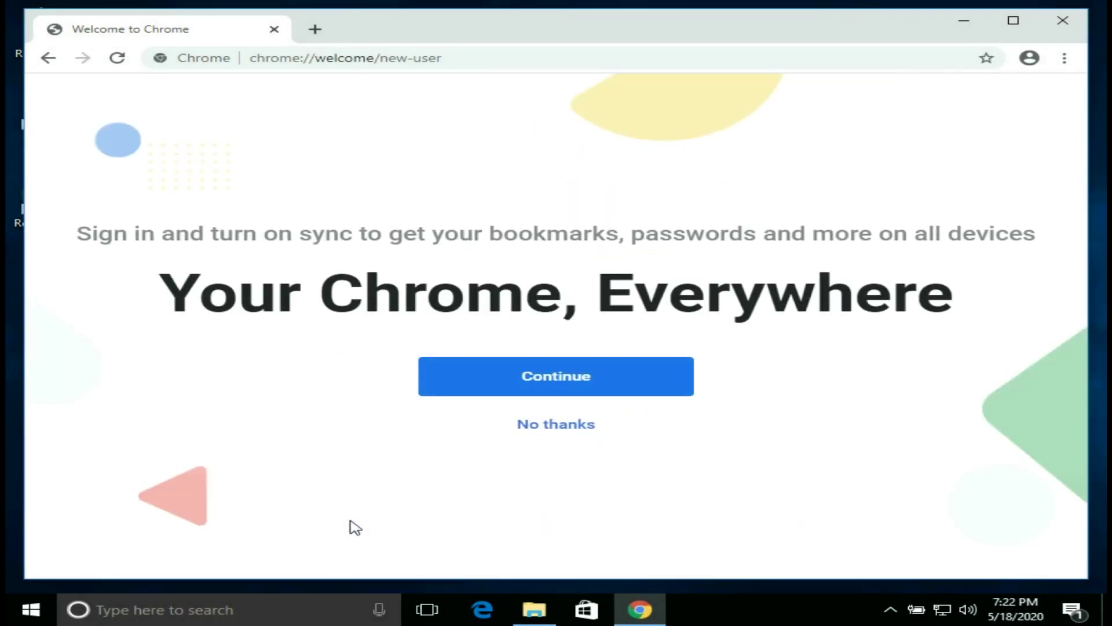
click(575, 429)
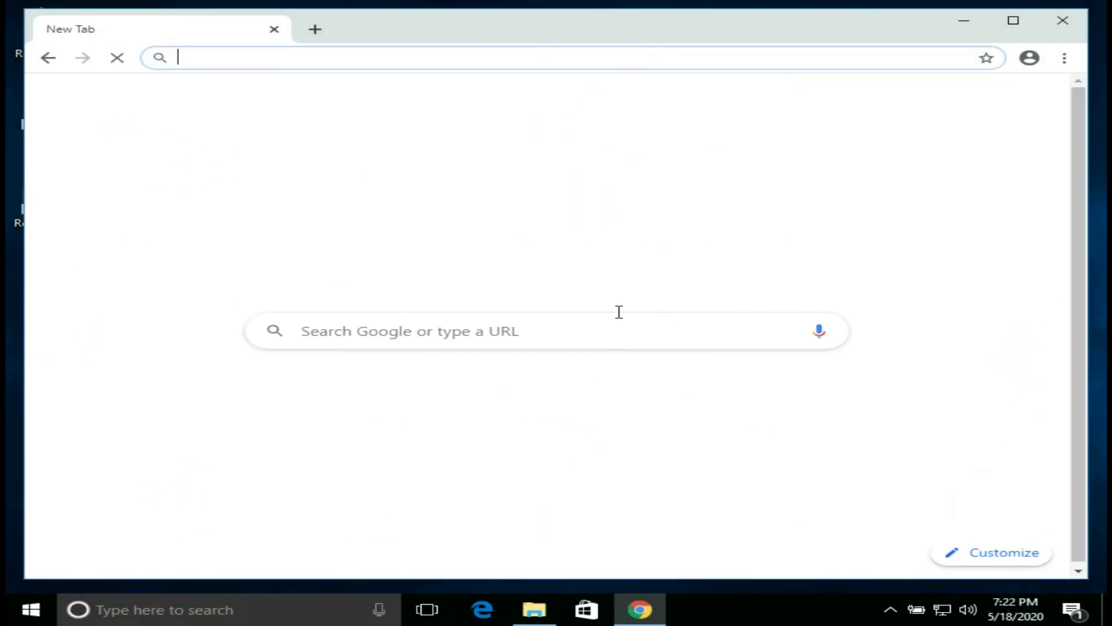
View the browsing history in Chrome and close the browser.
click(1064, 59)
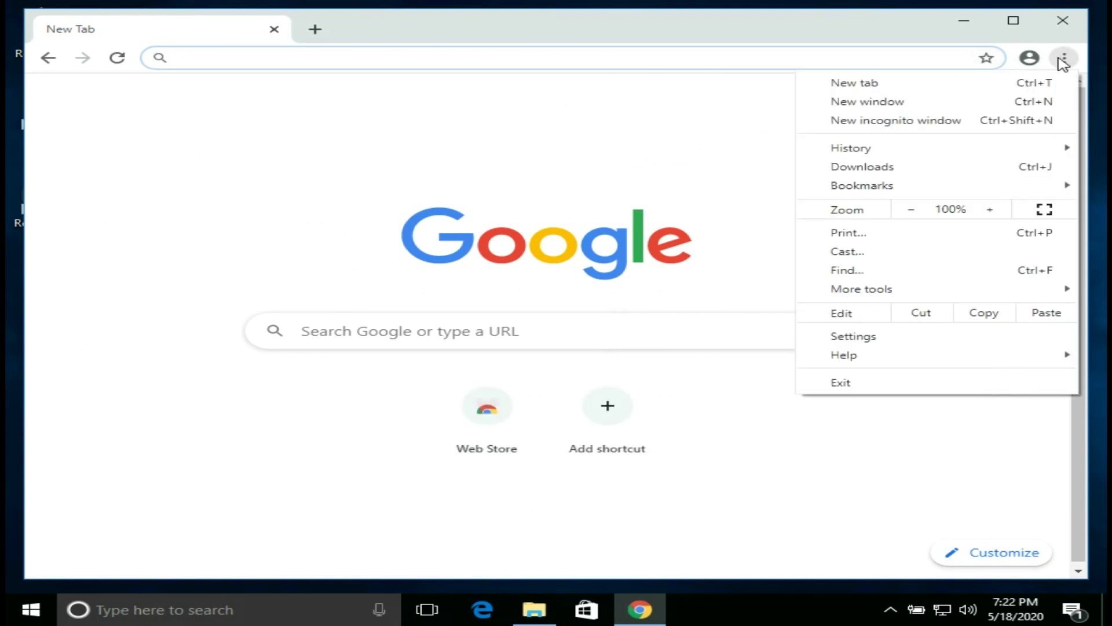
mouse_move(809, 151)
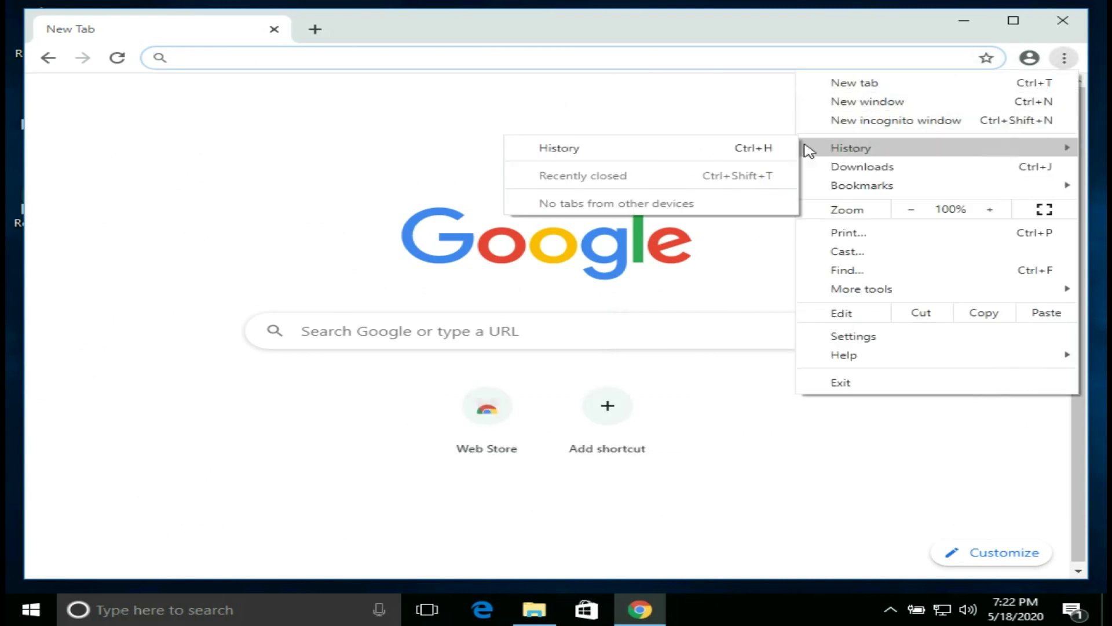
click(602, 152)
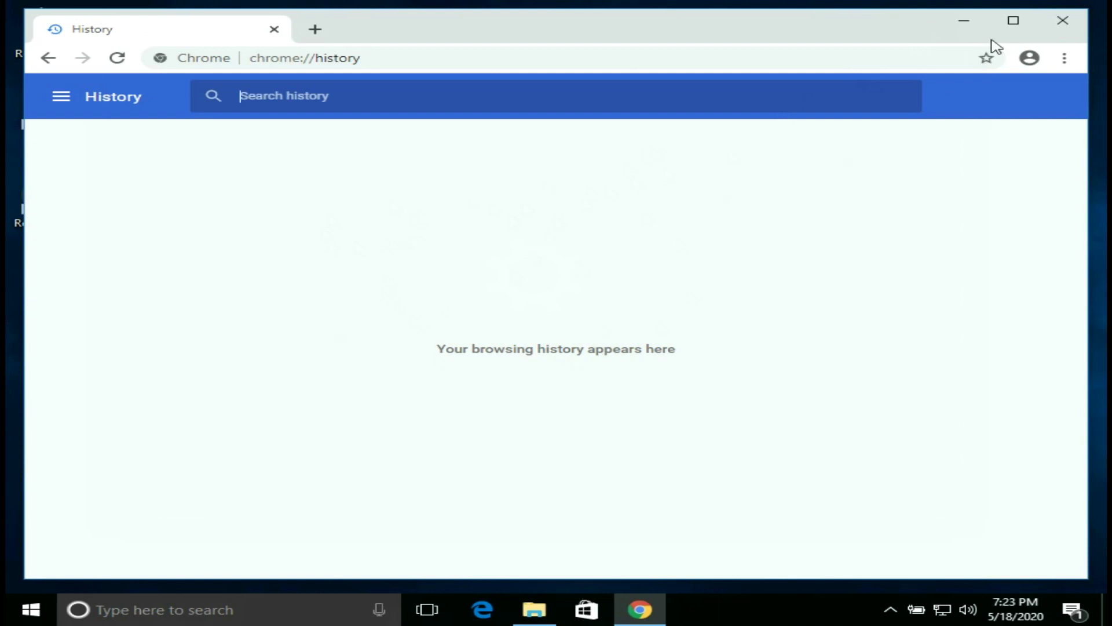
click(1061, 21)
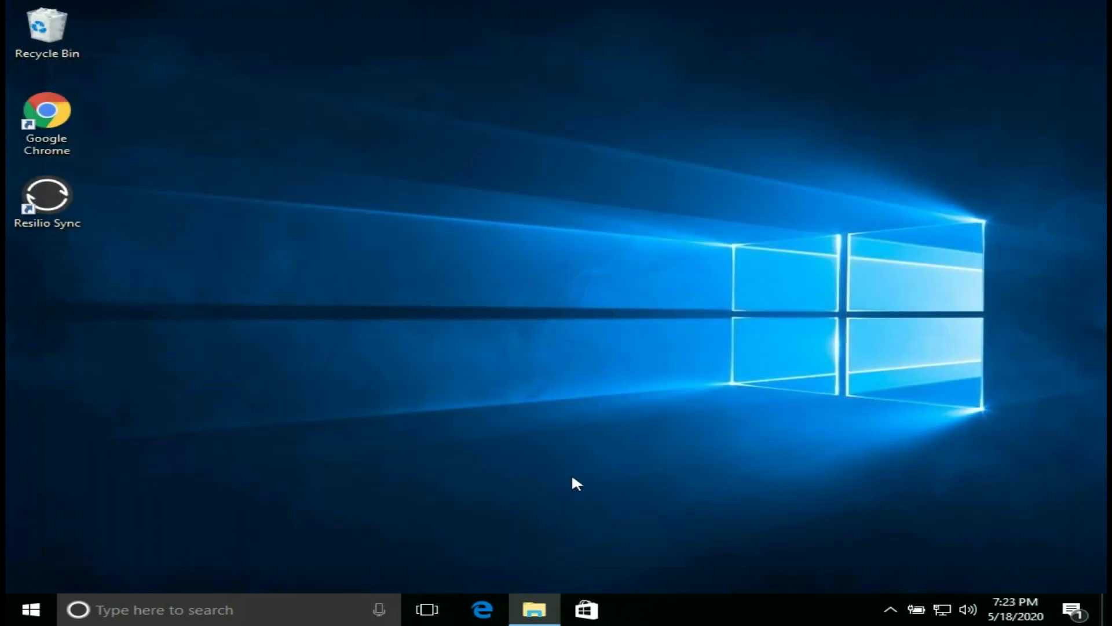
Switch to File Explorer and copy the User Data folder in the Butterflies (1) folder.
click(516, 521)
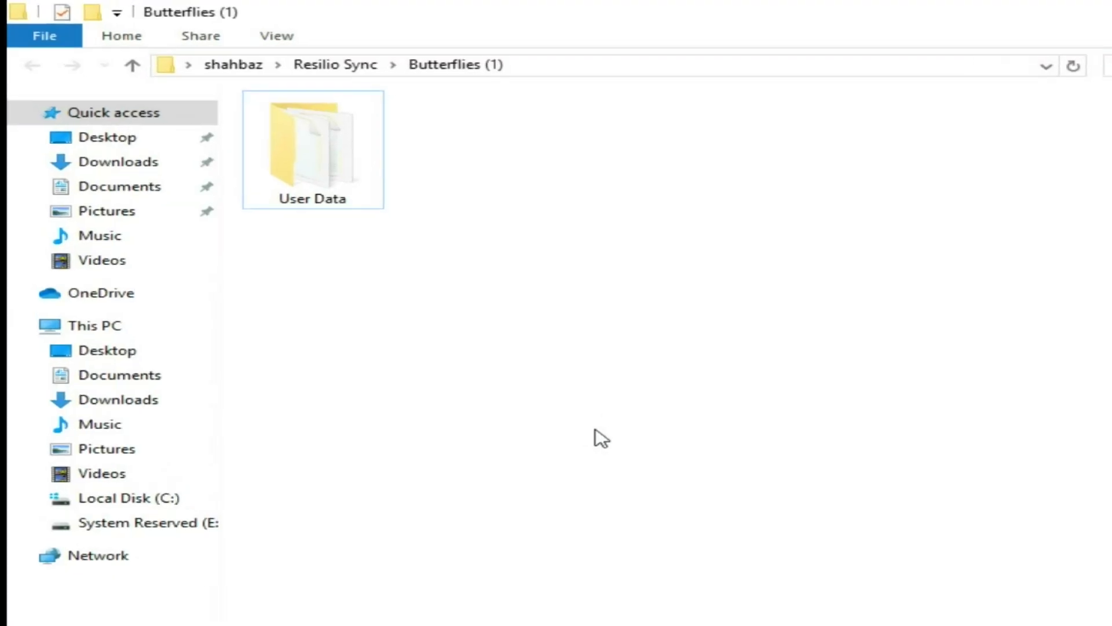
right_click(286, 145)
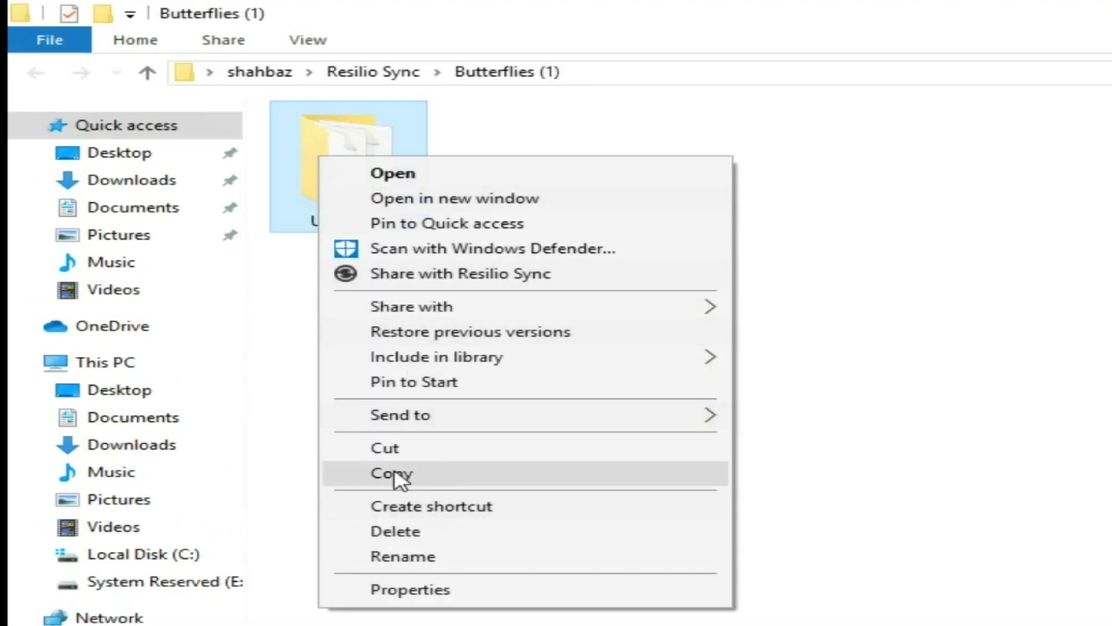
click(394, 473)
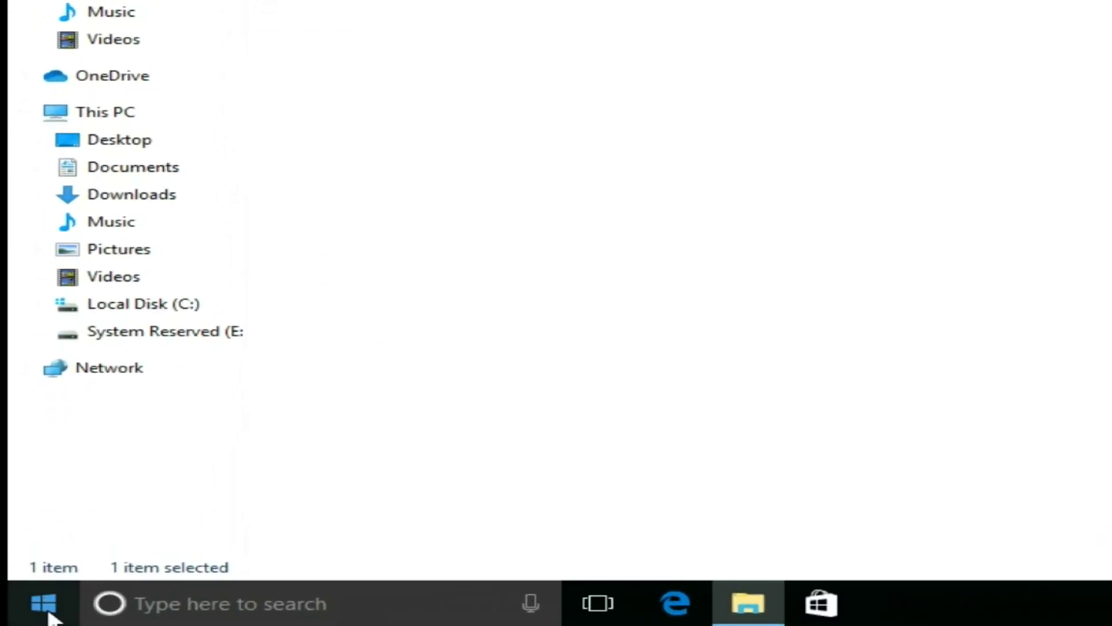
Run %appdata% on this computer to open its roaming application data folder.
click(54, 607)
right_click(55, 609)
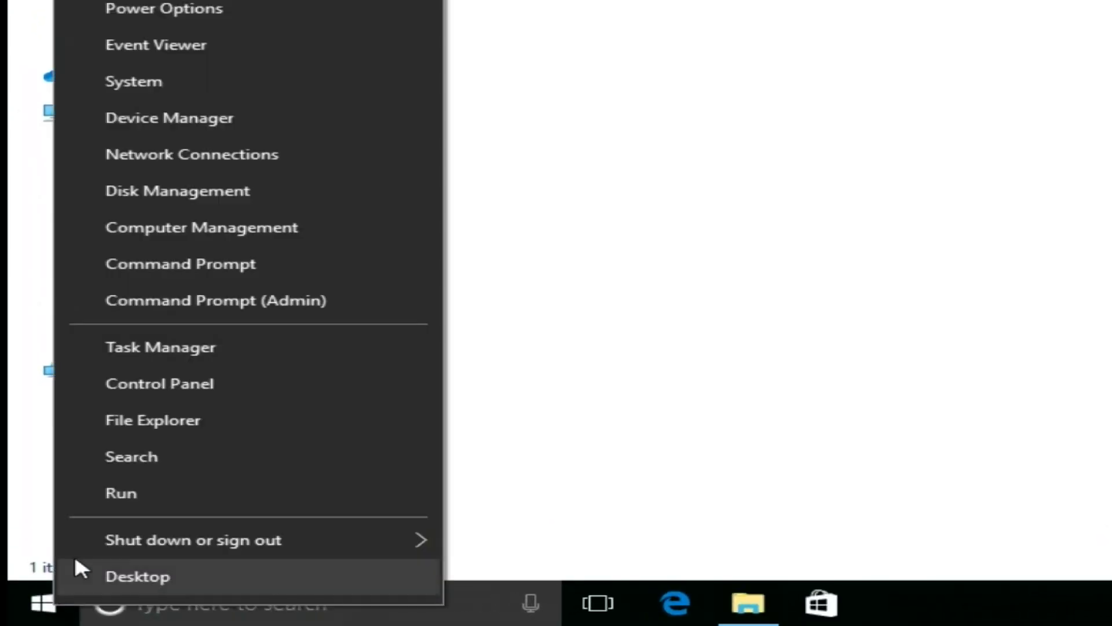
click(136, 501)
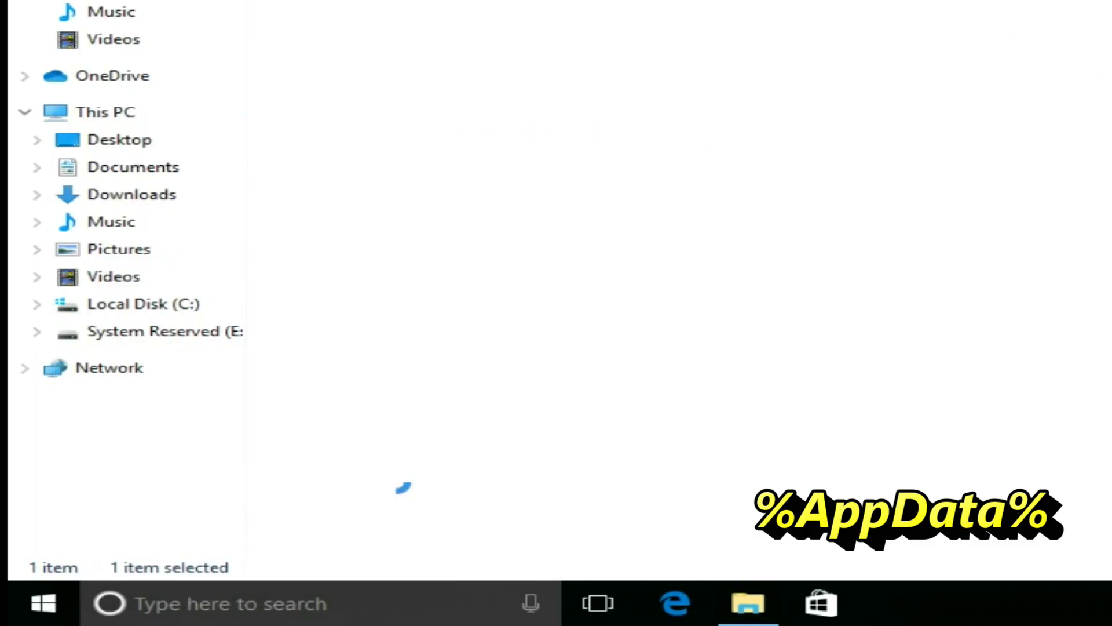
click(313, 460)
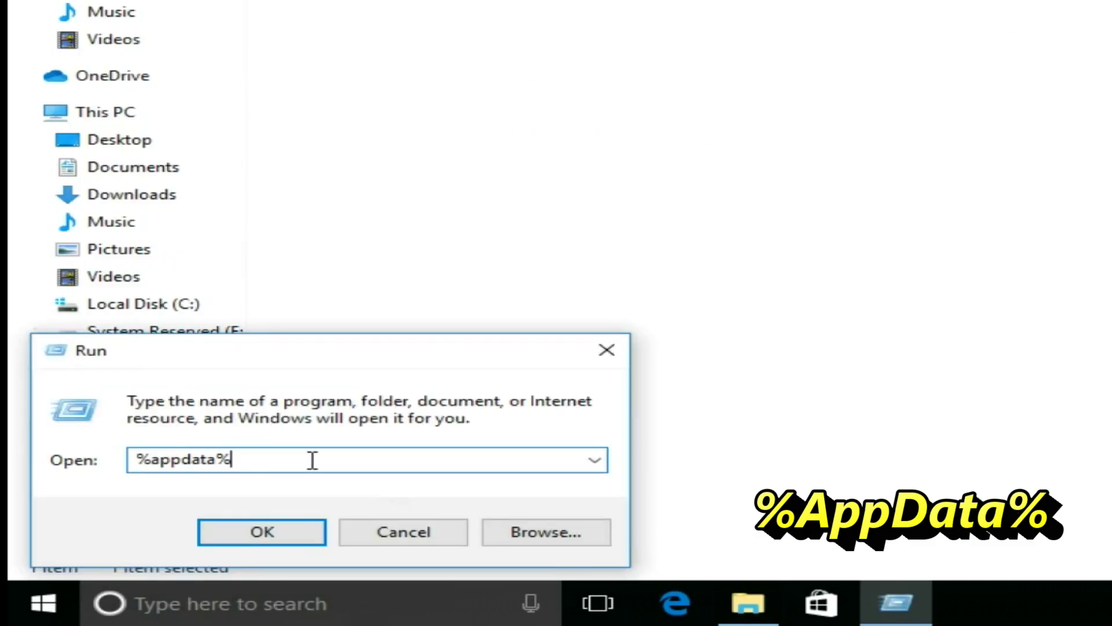
key(BackSpace)
key(BackSpace)
key(BackSpace)
key(BackSpace)
key(BackSpace)
key(BackSpace)
key(BackSpace)
key(BackSpace)
key(BackSpace)
text(%)
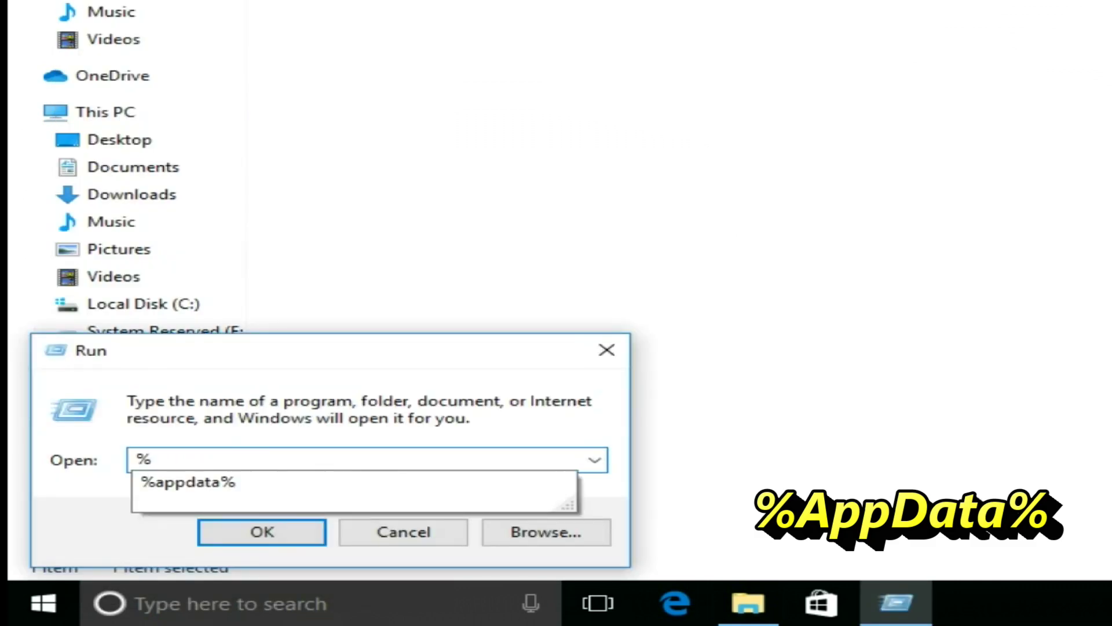
text(appdata%)
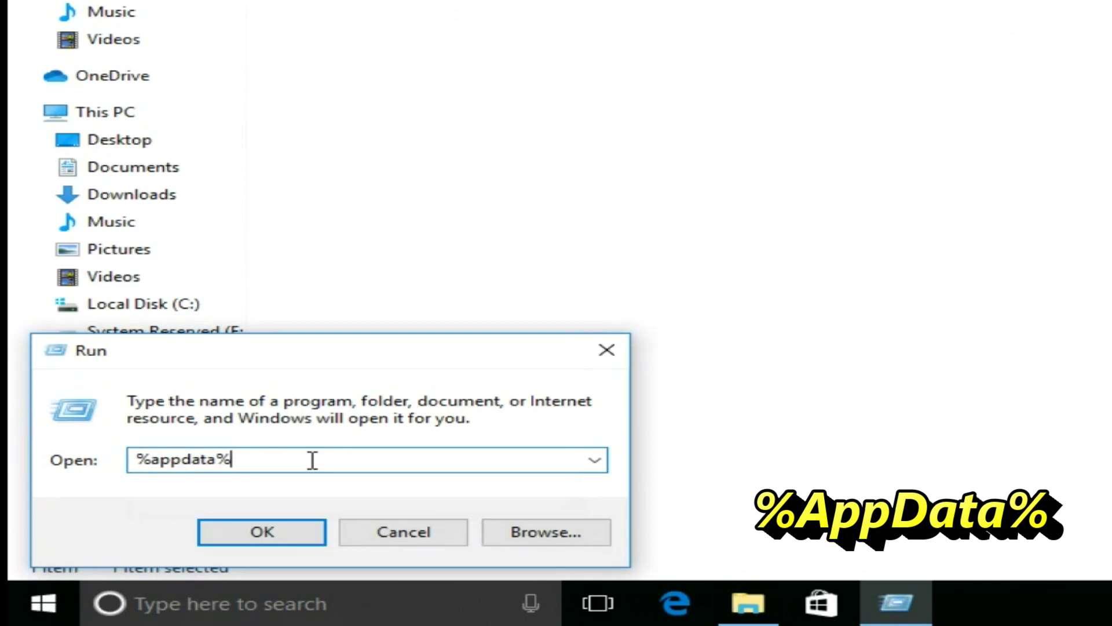
click(259, 531)
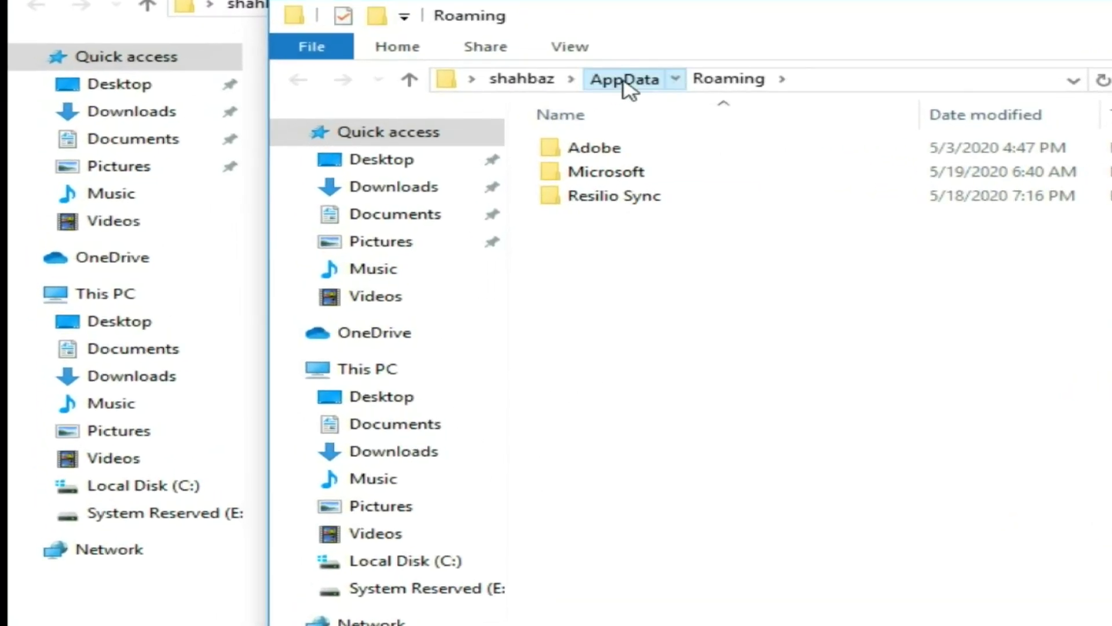
Navigate from Roaming up to AppData and into the Local > Google > Chrome folder.
click(624, 81)
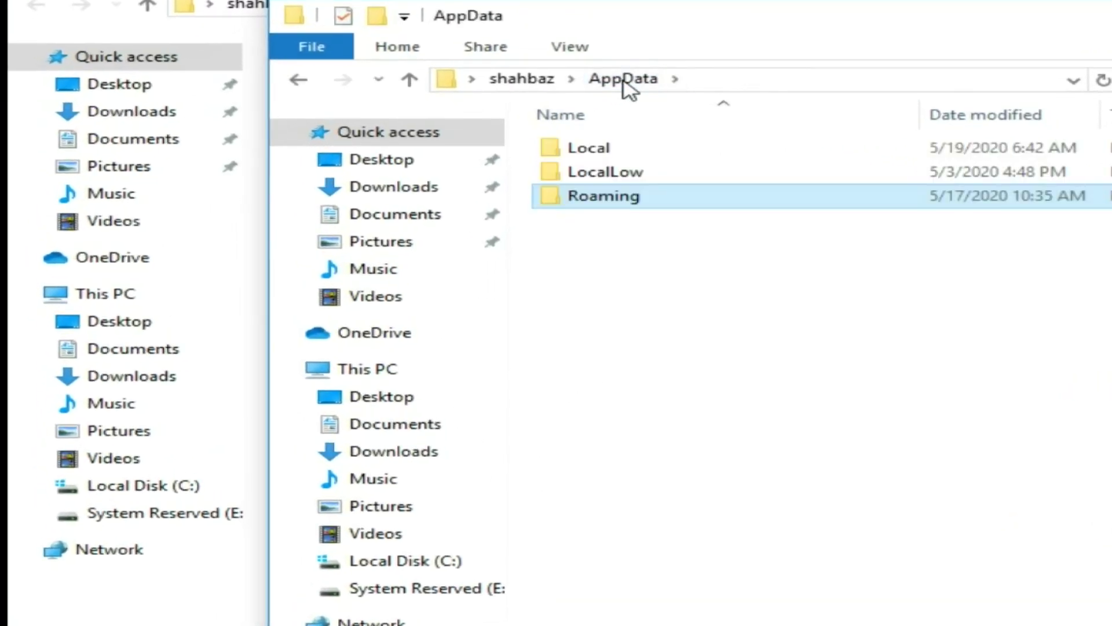
click(590, 150)
double_click(587, 150)
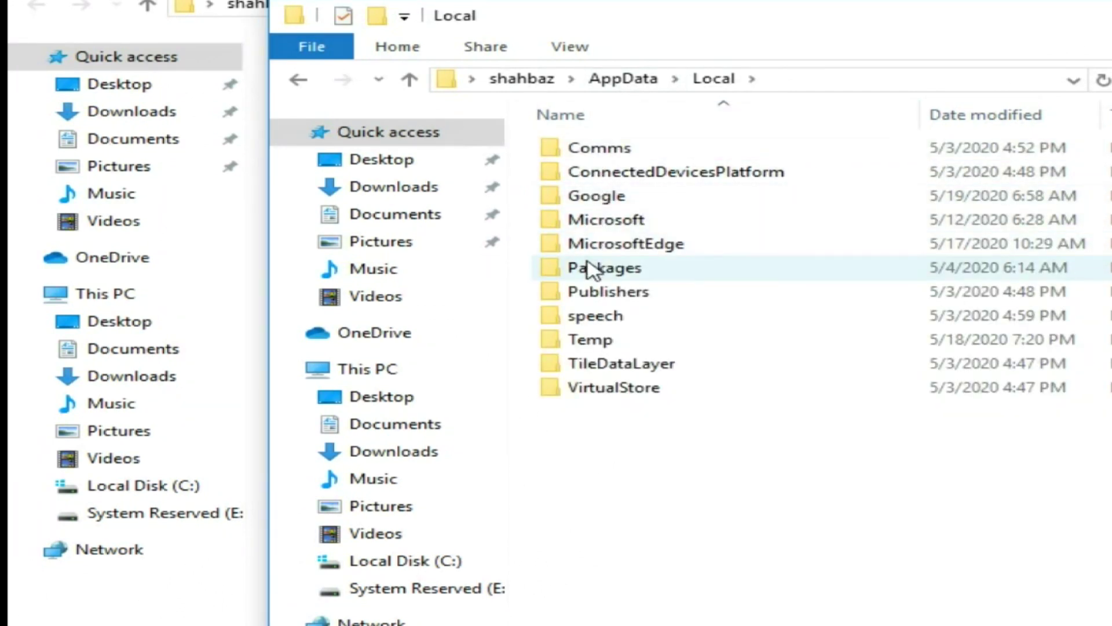
click(611, 199)
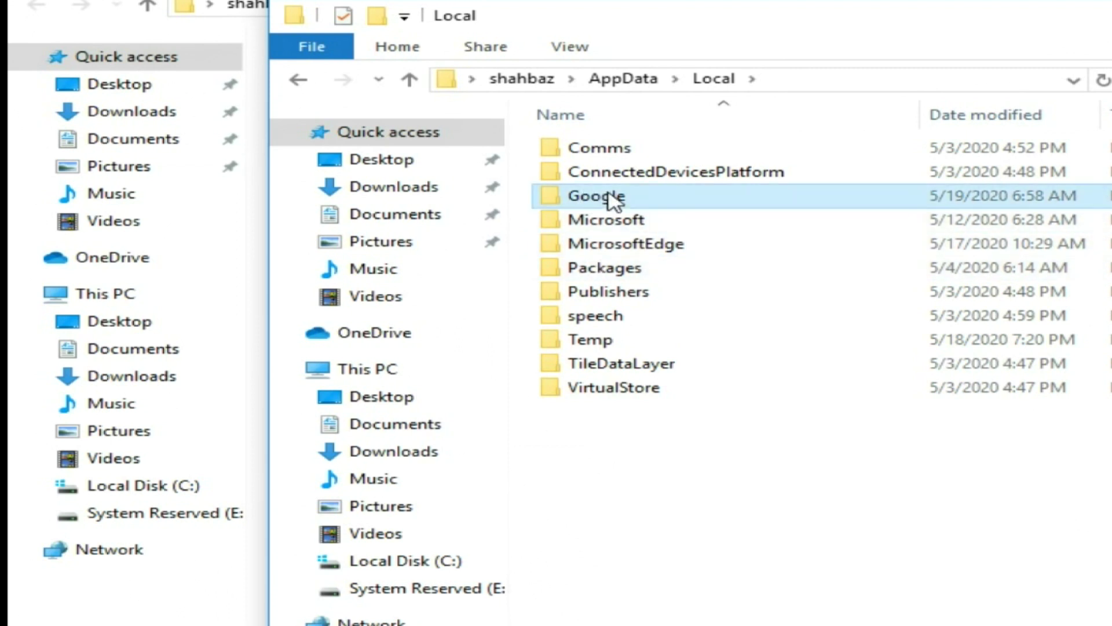
double_click(612, 199)
double_click(603, 155)
Paste the copied User Data folder into the Chrome folder, replacing files with the same names, and close both File Explorer windows.
right_click(604, 194)
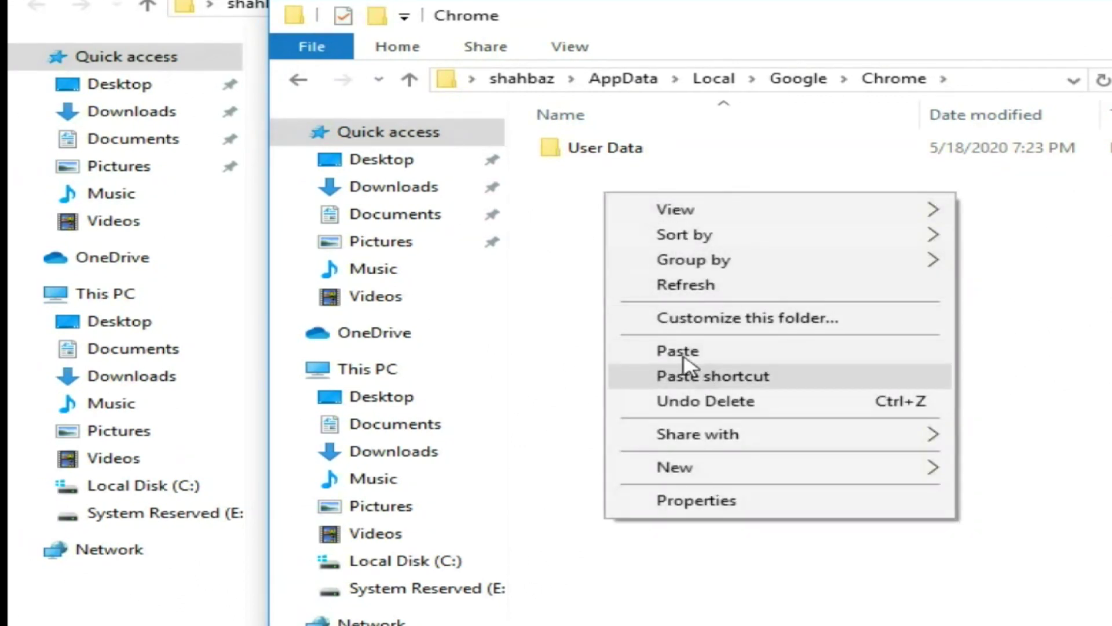
click(678, 351)
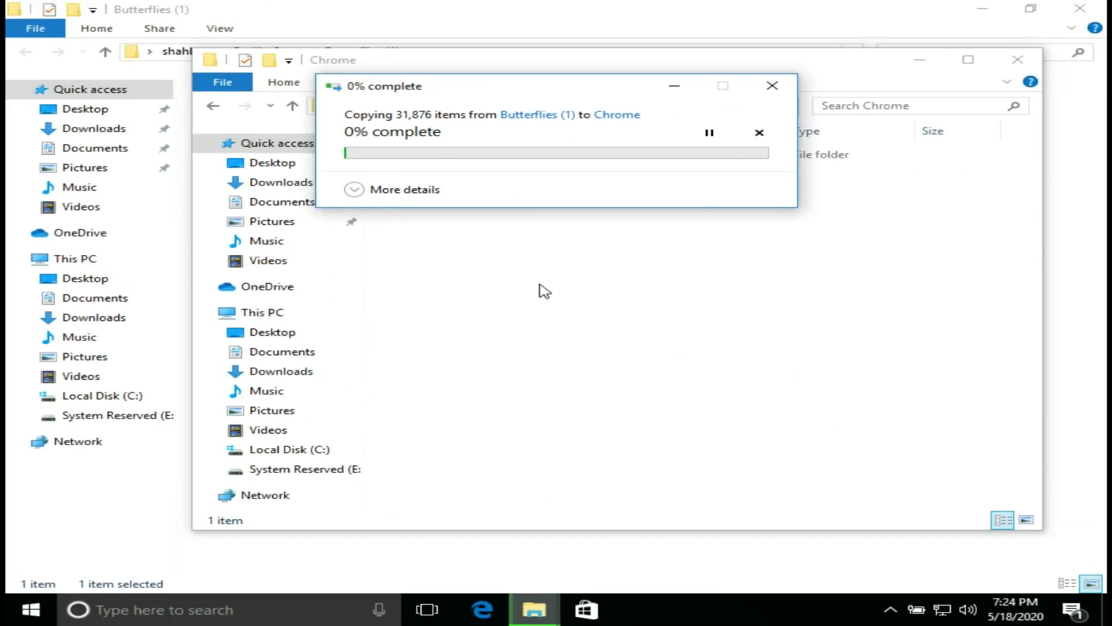
drag(485, 94, 604, 214)
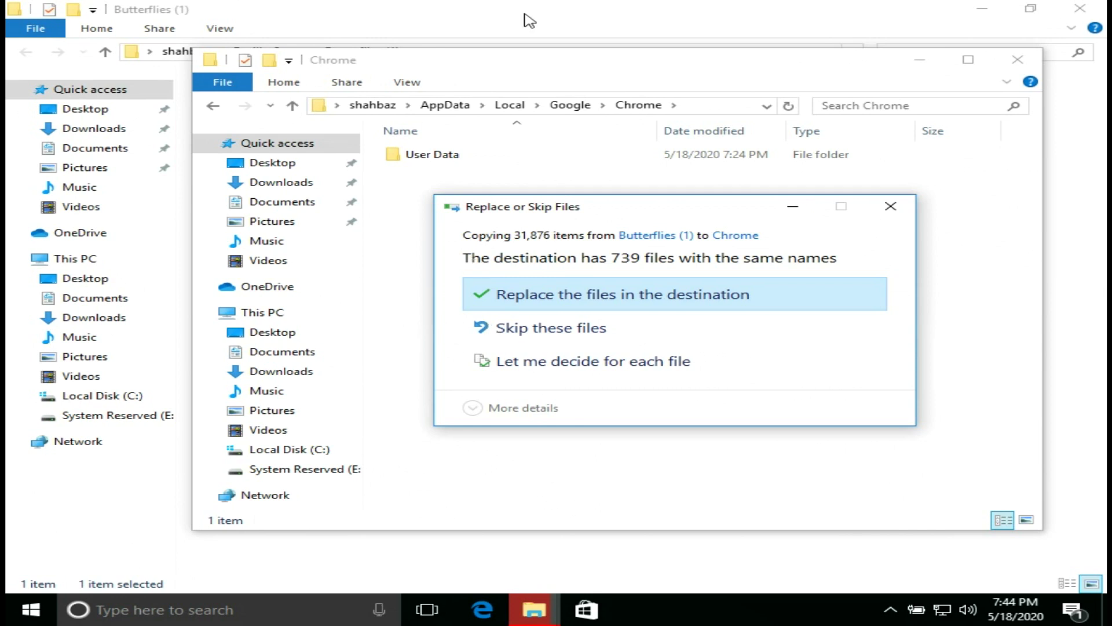
click(508, 298)
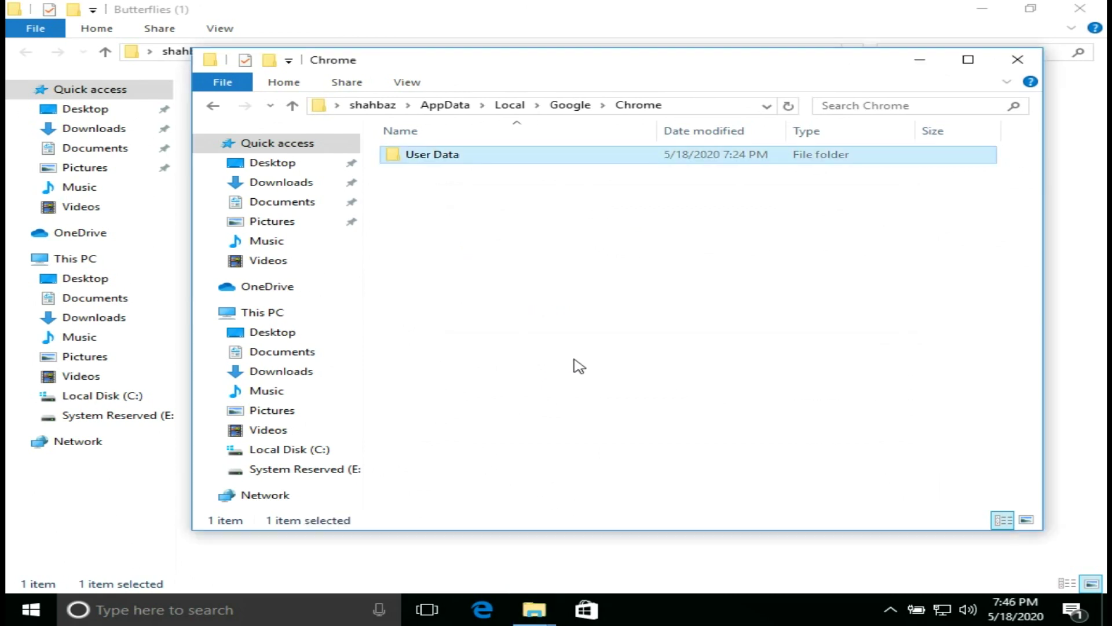
click(1018, 60)
click(1077, 9)
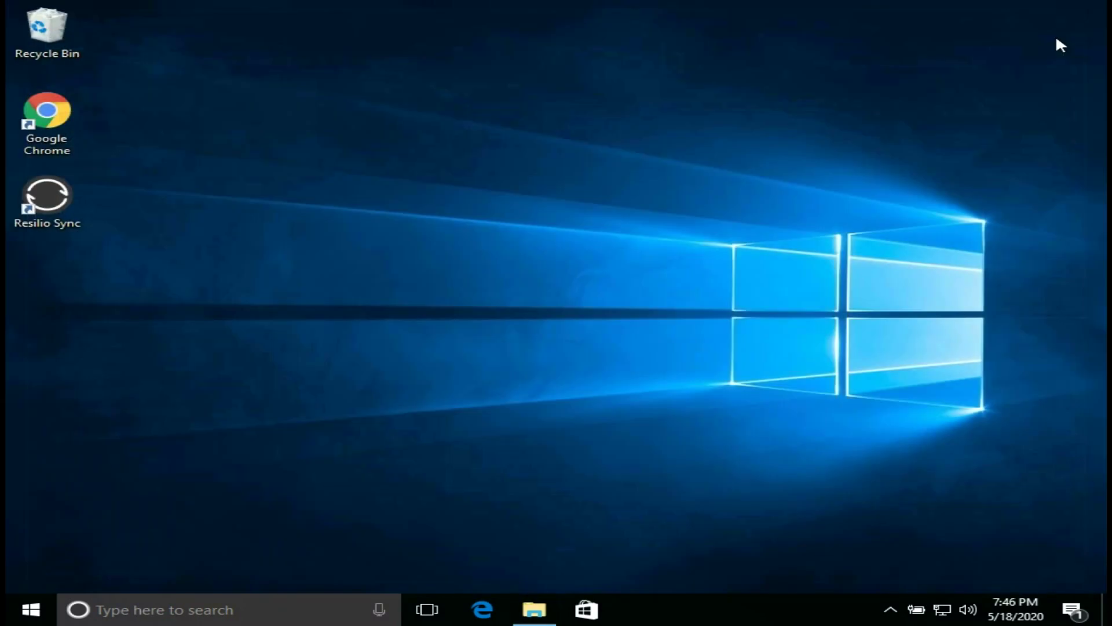
Open Google Chrome, view its full browsing history and return to the new tab page.
double_click(68, 119)
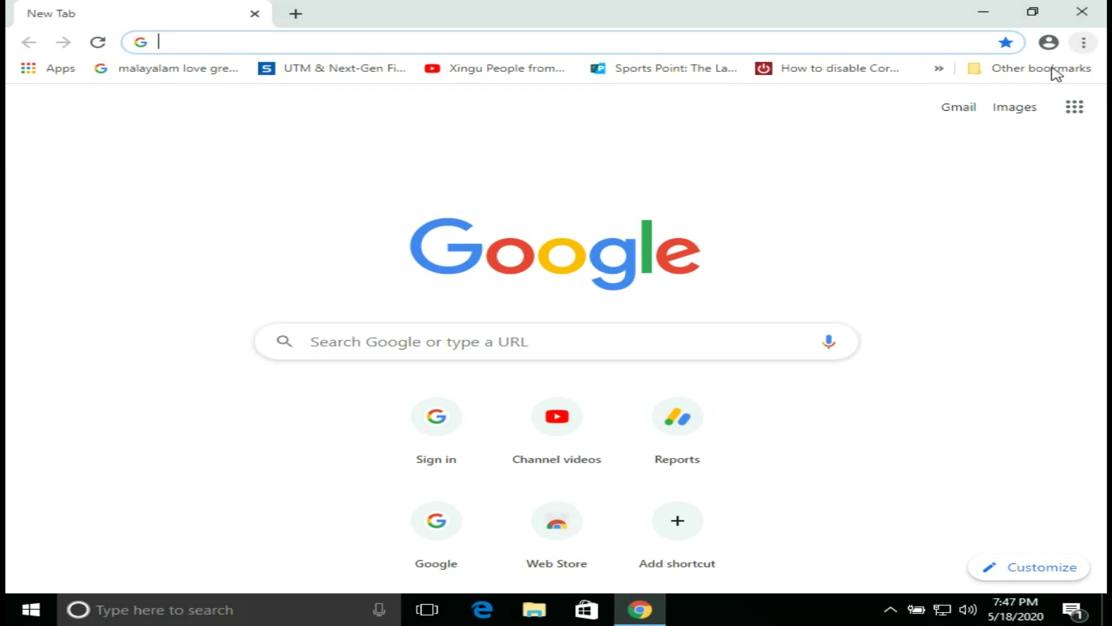
click(1085, 43)
mouse_move(984, 134)
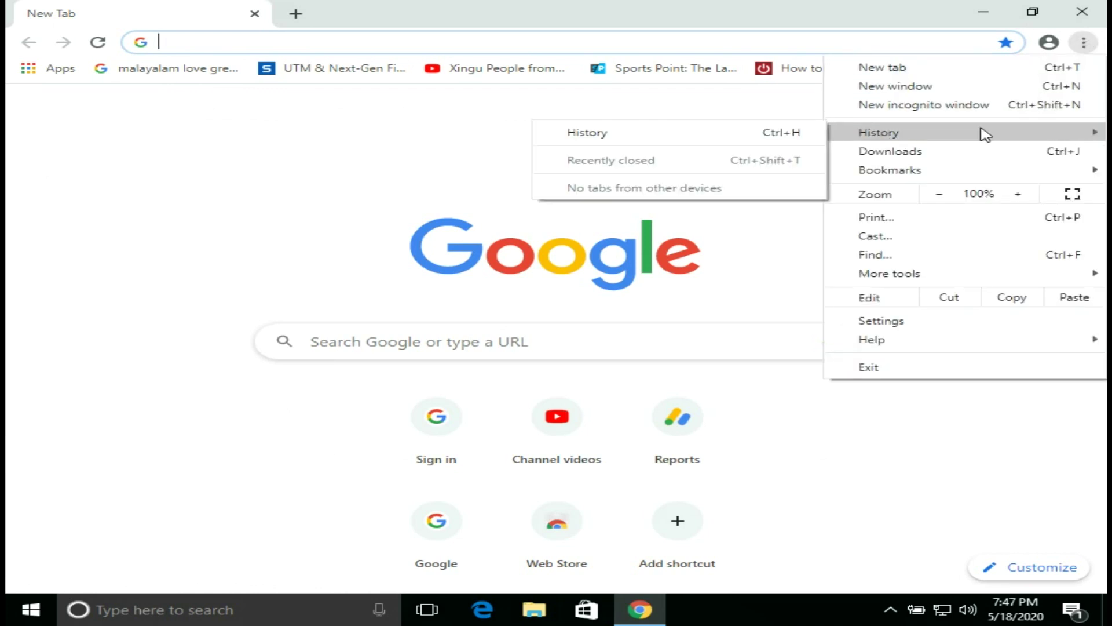
click(718, 138)
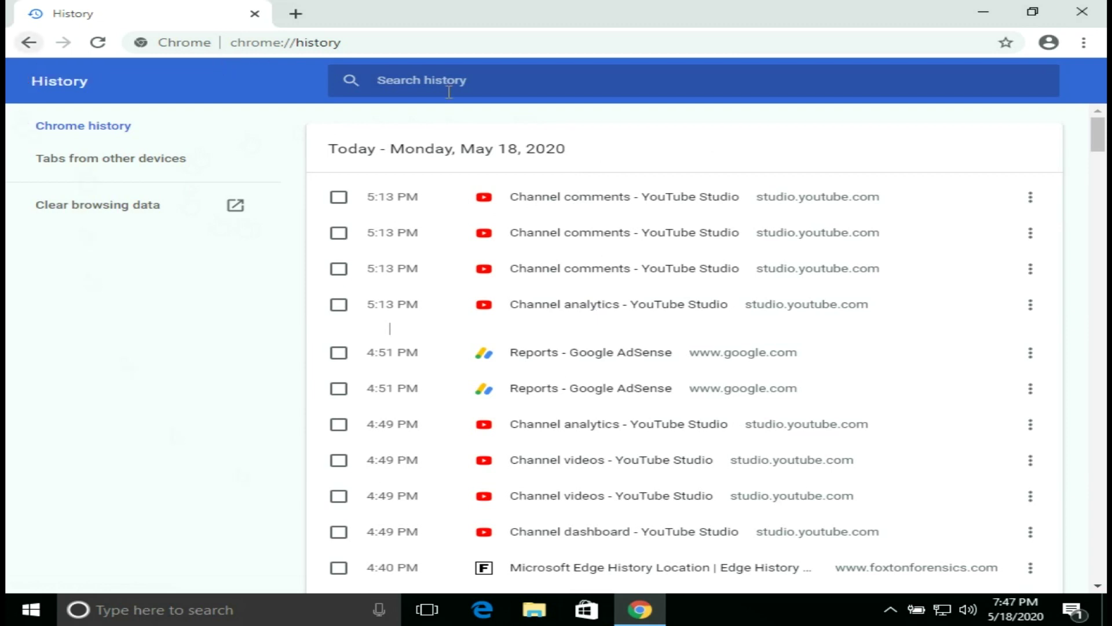
click(28, 43)
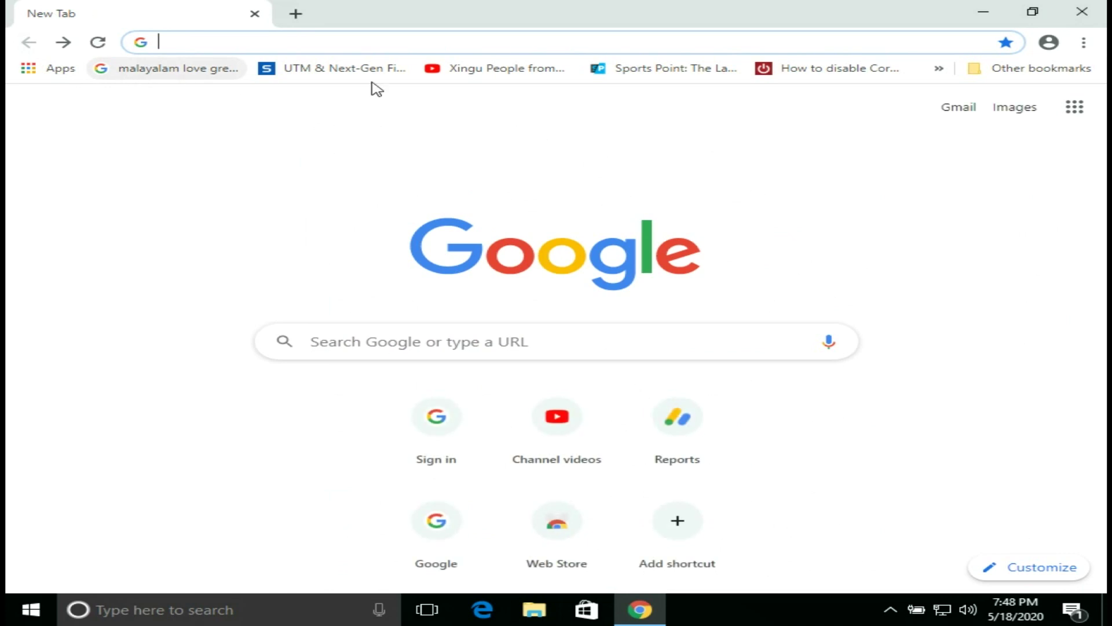